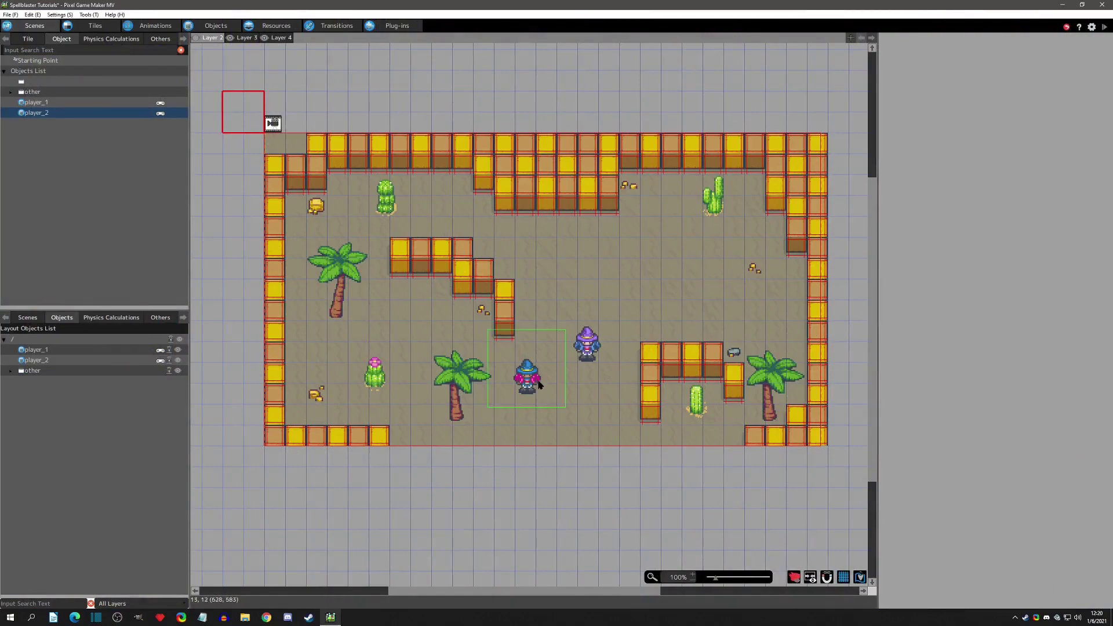
# Inspect the player_1 and player_2 characters placed in the scene and open player_2's action program.
pyautogui.click(527, 373)
pyautogui.click(586, 354)
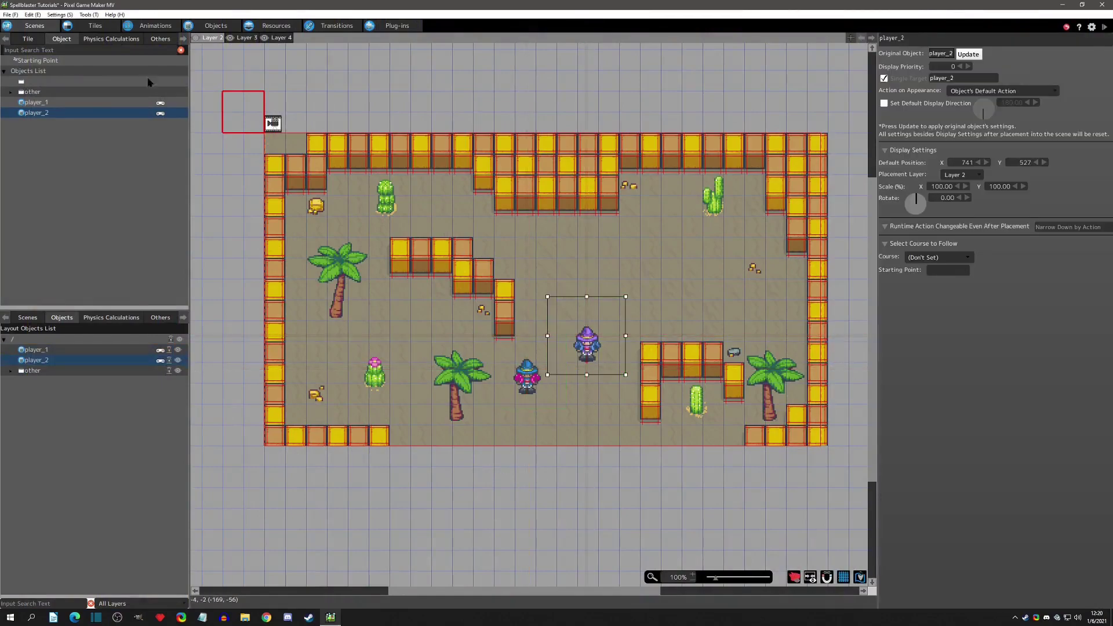
pyautogui.click(216, 26)
pyautogui.click(42, 81)
pyautogui.click(42, 91)
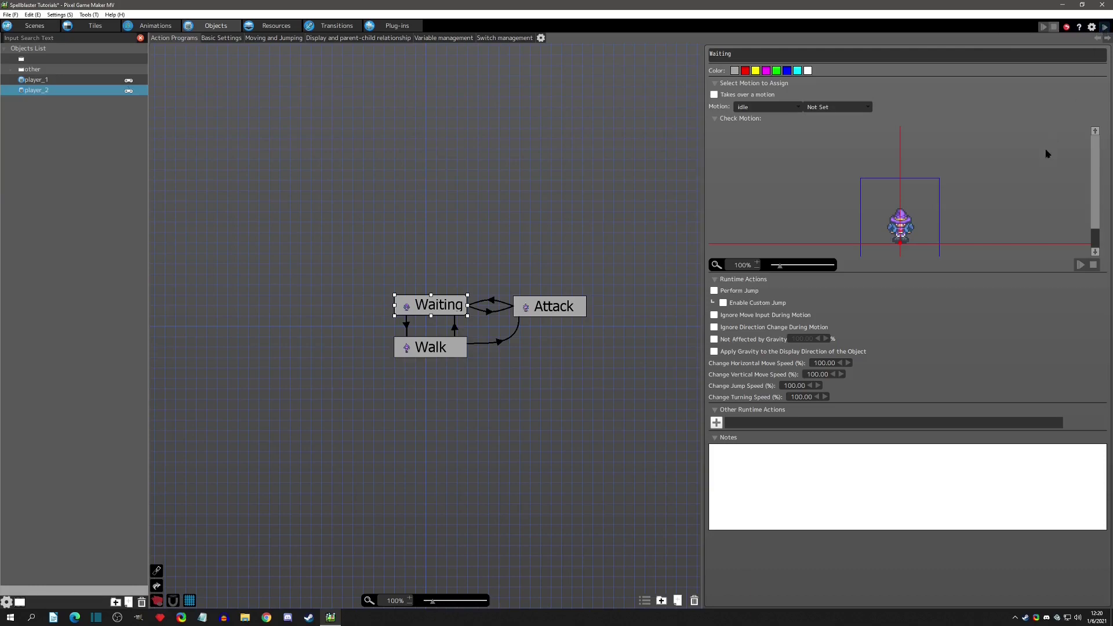
# Test-play the scene by moving the characters up, down, left and right, and close the game window.
pyautogui.press('Up')
pyautogui.press('Right')
pyautogui.press('Left')
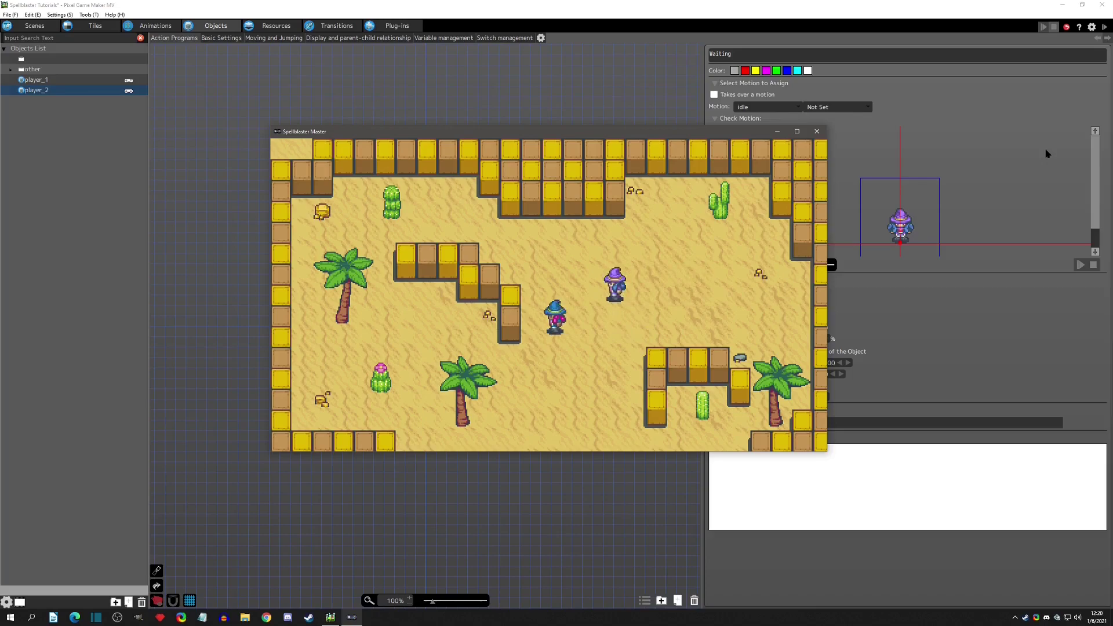
pyautogui.press('Down')
pyautogui.press('Up')
pyautogui.press('Right')
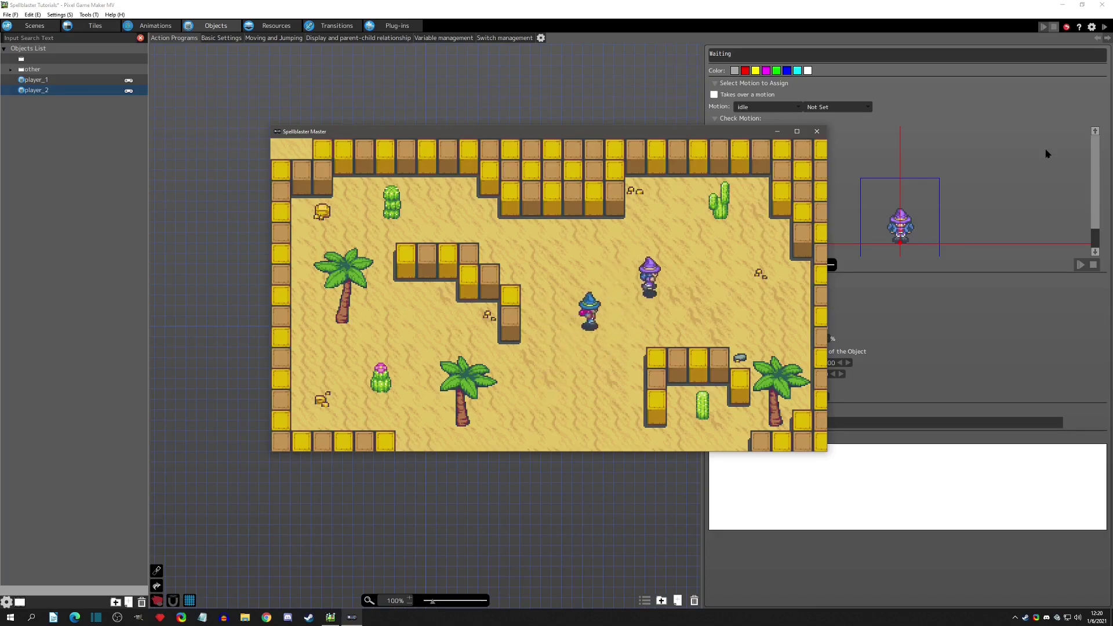
pyautogui.press('Left')
pyautogui.press('Down')
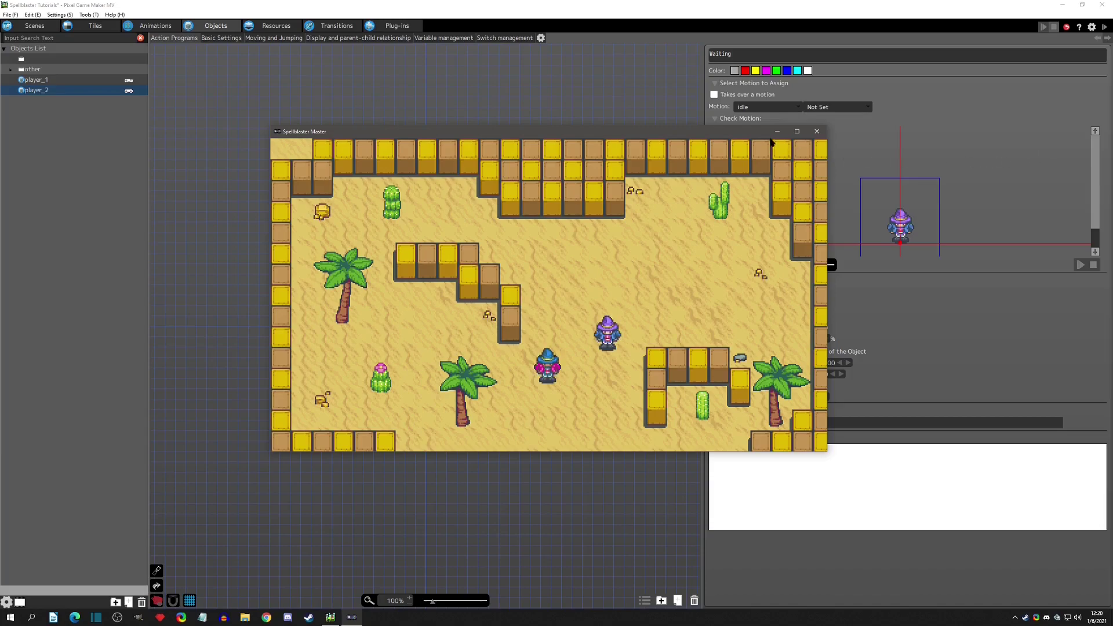
pyautogui.click(816, 132)
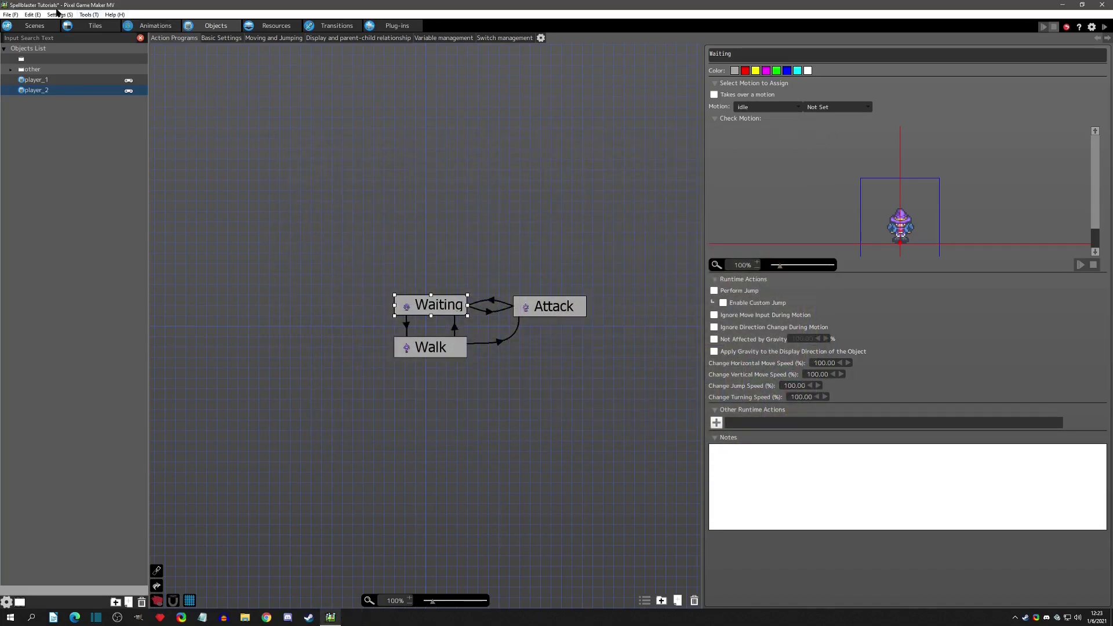
# Set the number of players to 2 in the project settings and apply the change.
pyautogui.click(58, 14)
pyautogui.click(60, 26)
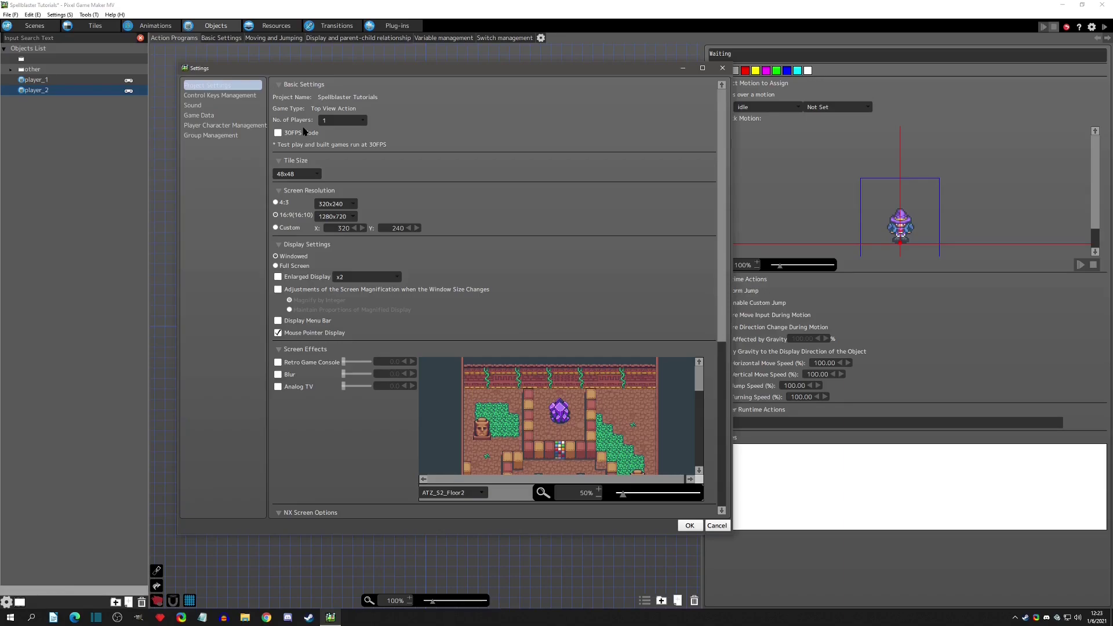
pyautogui.click(360, 121)
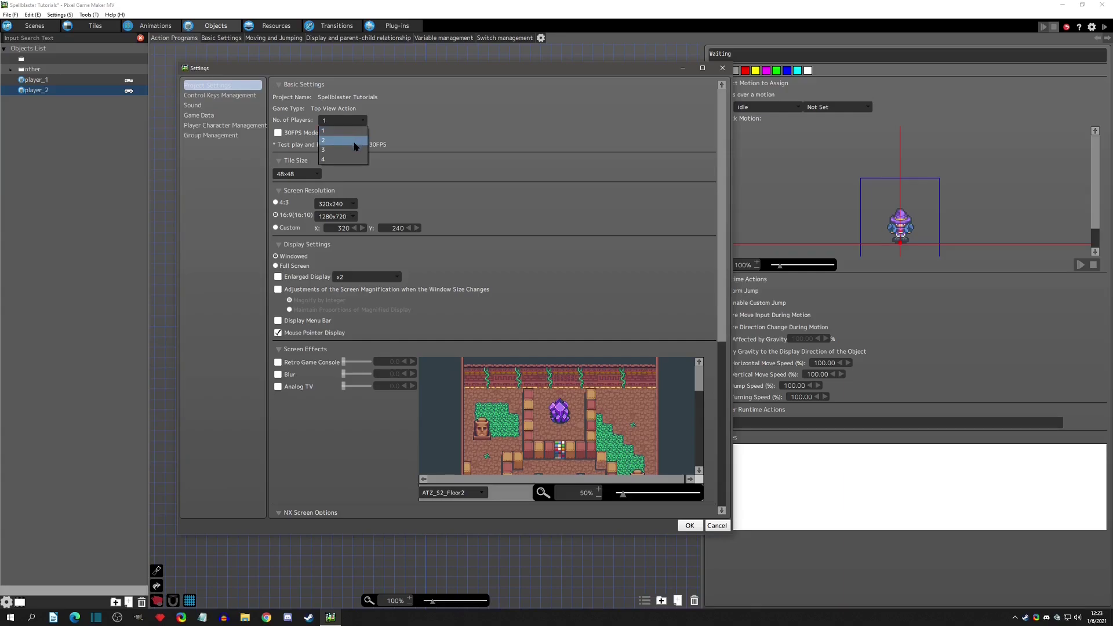
pyautogui.click(348, 140)
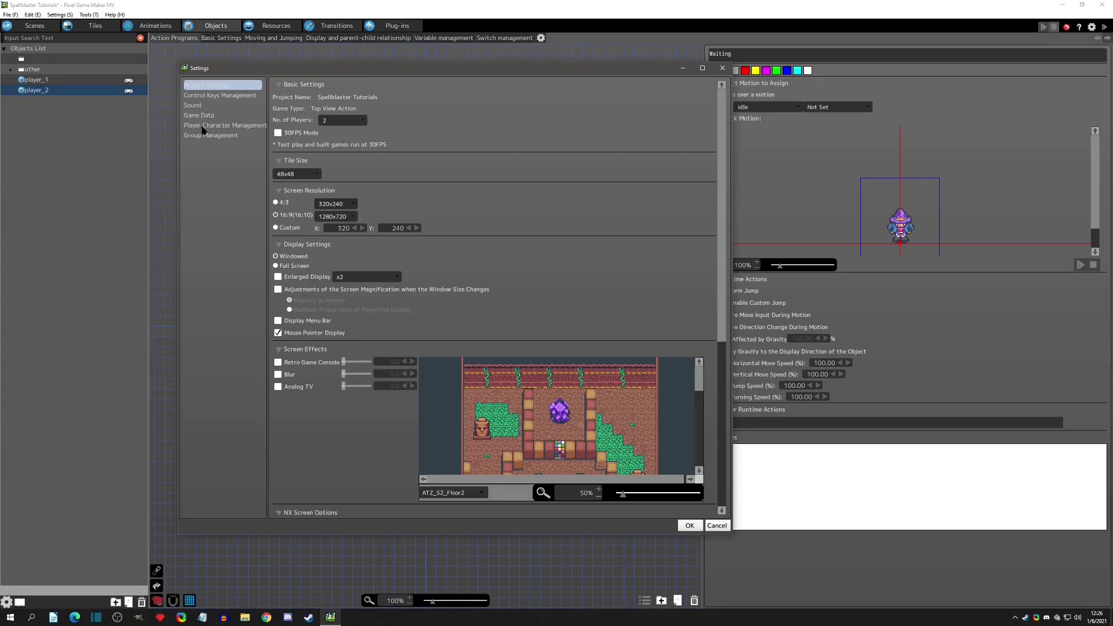
pyautogui.click(220, 126)
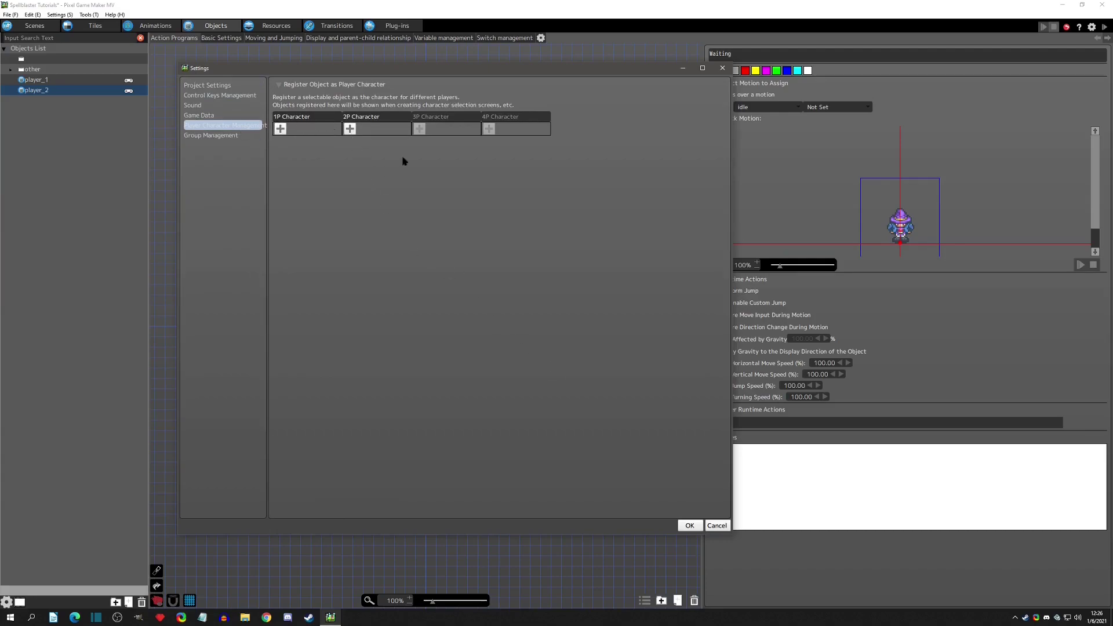
pyautogui.click(689, 526)
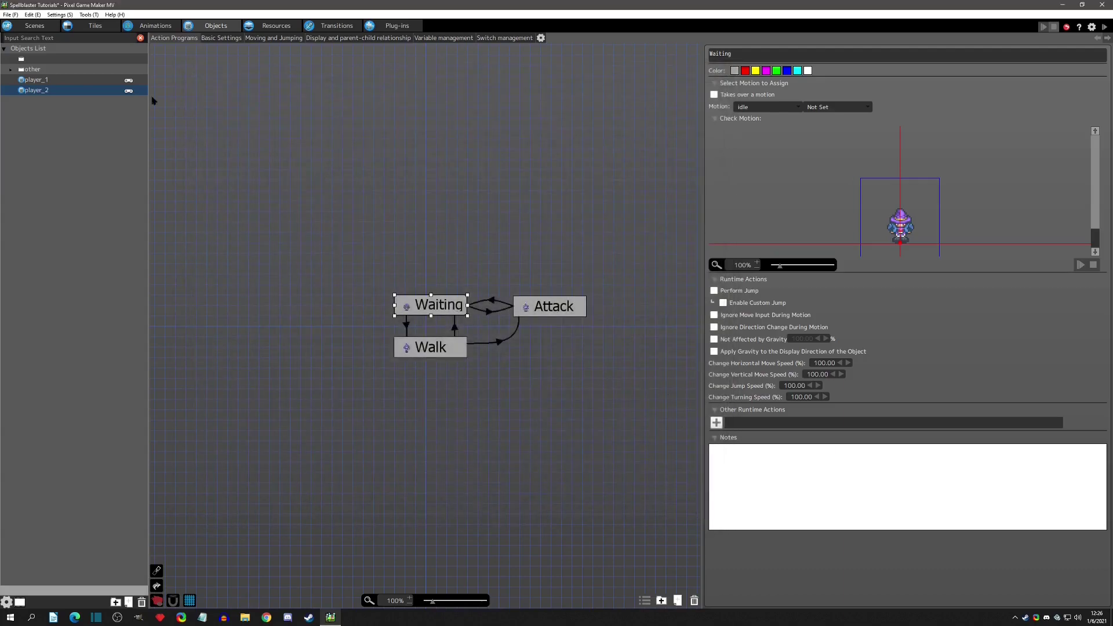
# Check both player characters placed in the scene against their object definitions.
pyautogui.click(34, 25)
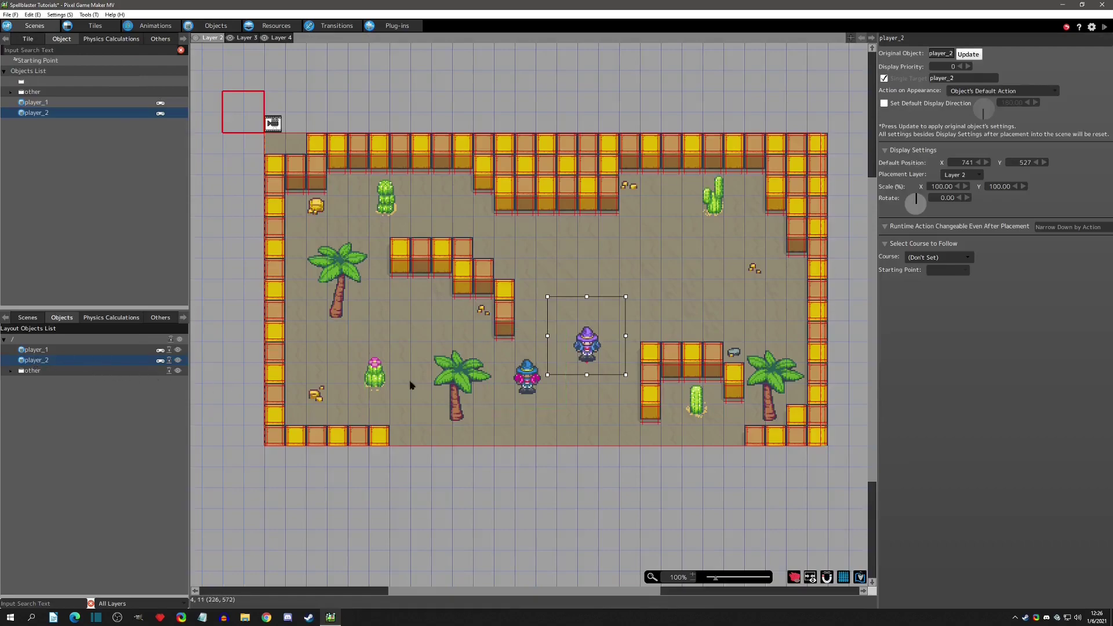
pyautogui.click(523, 387)
pyautogui.click(585, 355)
pyautogui.click(216, 26)
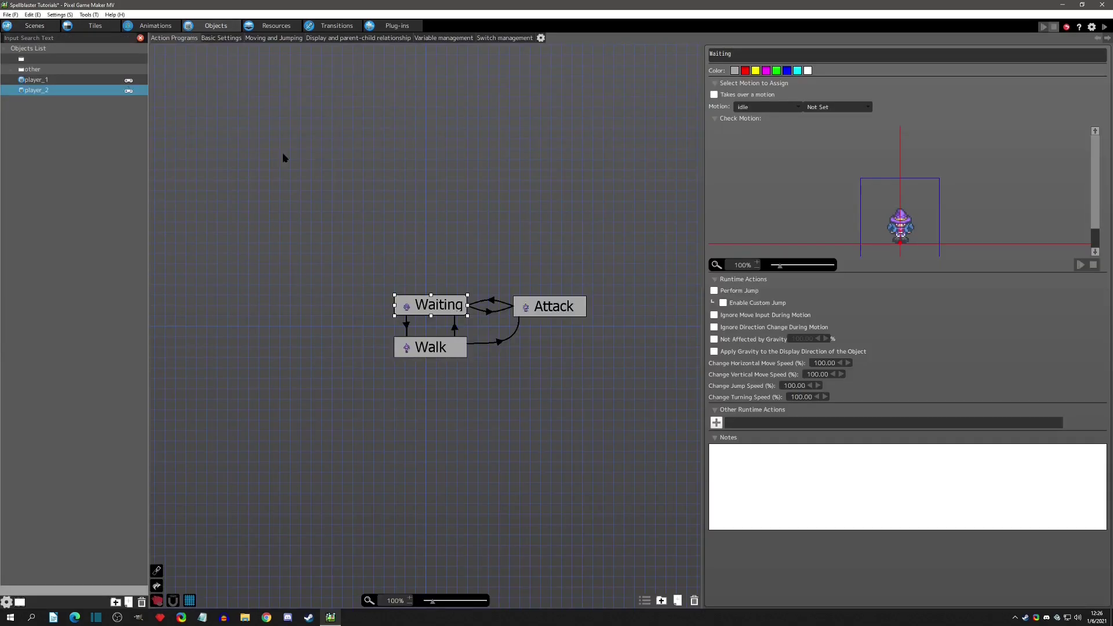
pyautogui.click(35, 25)
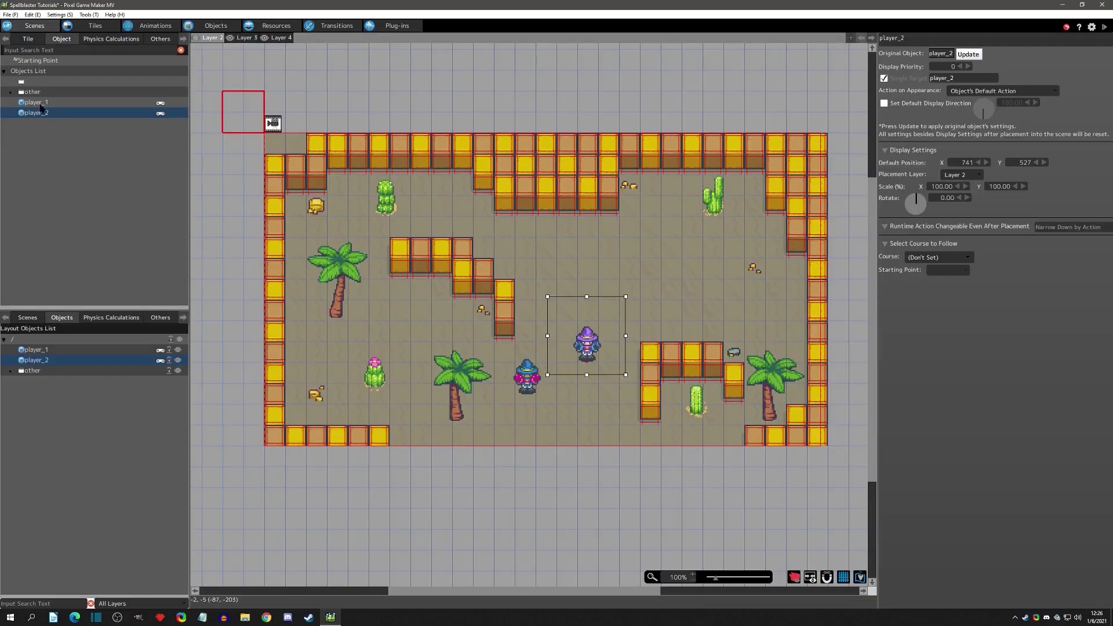
pyautogui.click(40, 103)
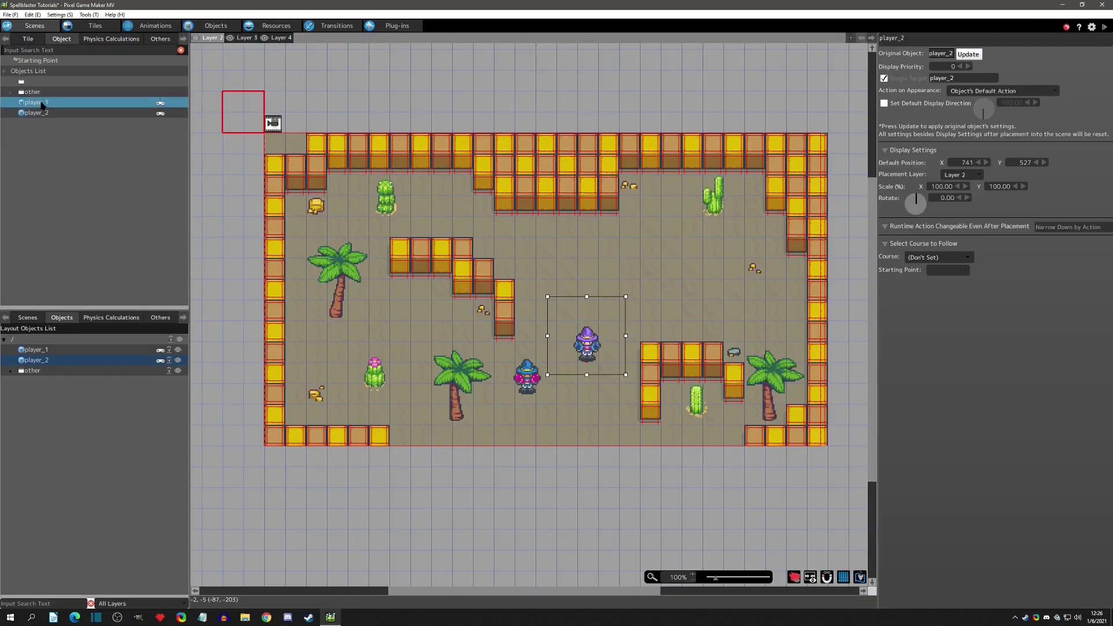
pyautogui.click(610, 278)
pyautogui.rightClick(697, 295)
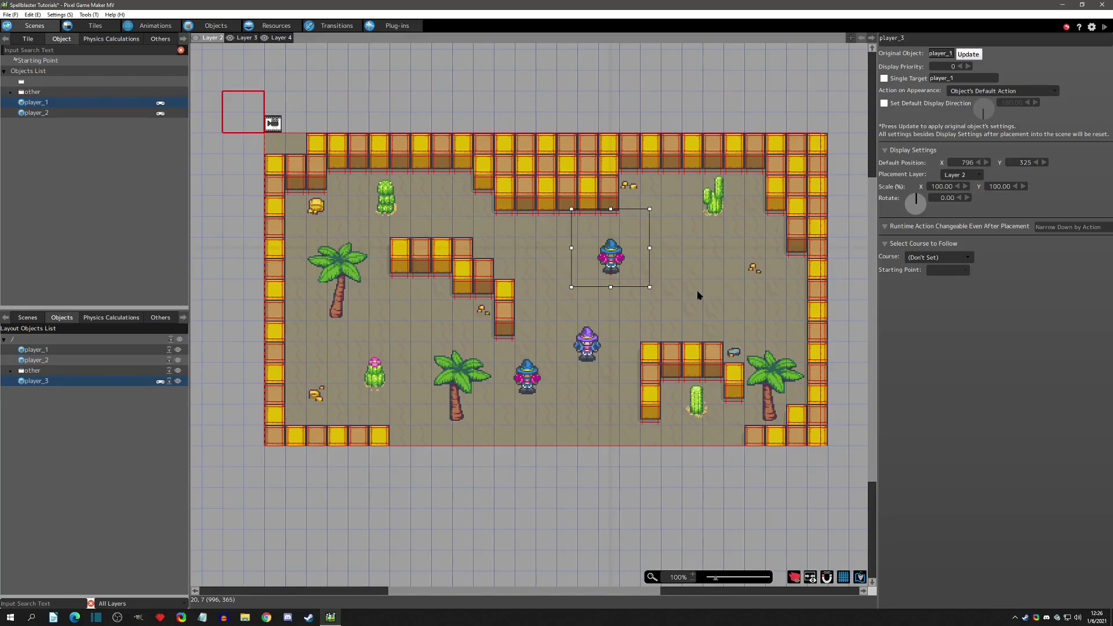
pyautogui.click(697, 295)
pyautogui.click(623, 260)
pyautogui.press('Delete')
# Place a Player1-only starting point at about X 840, Y 293 and a Player2-only one at about X 976, Y 335.
pyautogui.moveTo(38, 63); pyautogui.dragTo(596, 262)
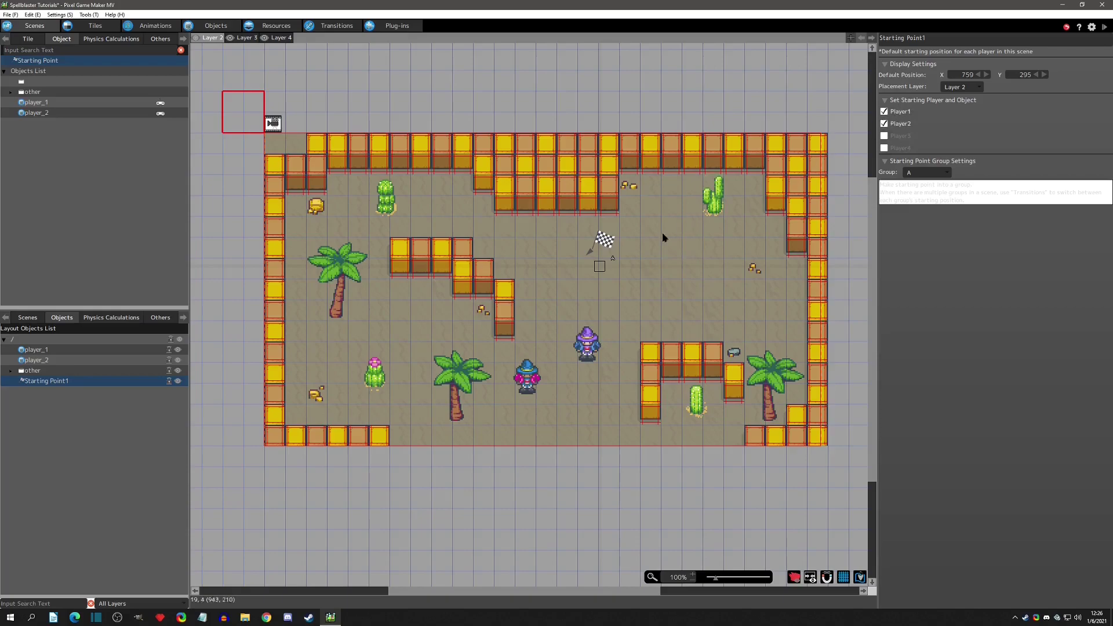
pyautogui.click(884, 124)
pyautogui.moveTo(599, 270); pyautogui.dragTo(634, 270)
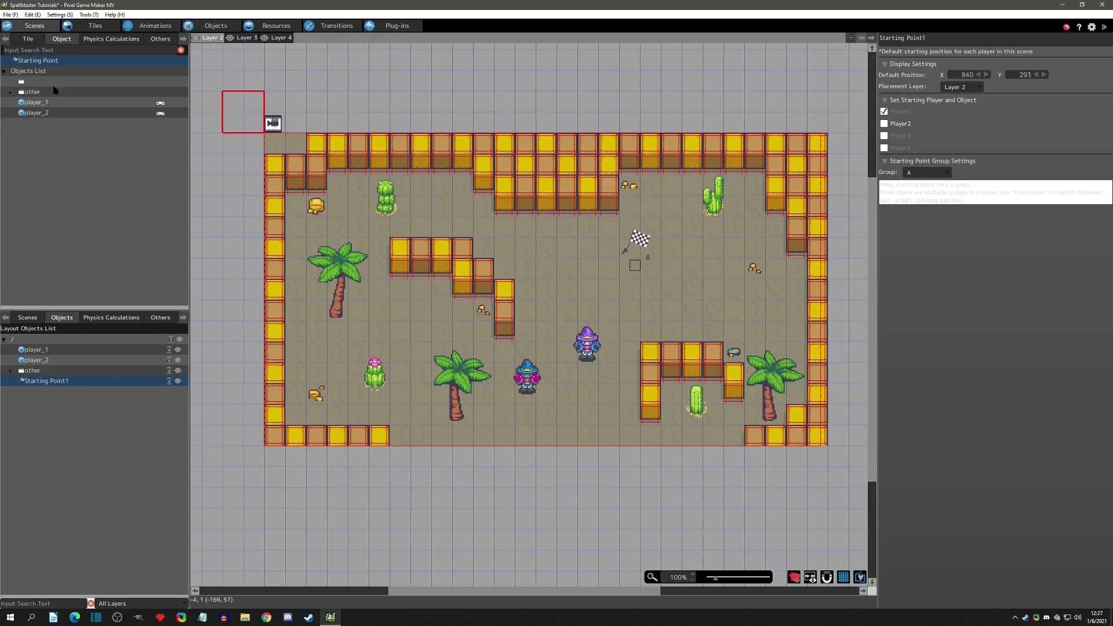
pyautogui.moveTo(41, 61)
pyautogui.mouseDown()
pyautogui.moveTo(253, 159)
pyautogui.moveTo(690, 290)
pyautogui.moveTo(715, 287)
pyautogui.moveTo(692, 282)
pyautogui.mouseUp()
pyautogui.click(884, 112)
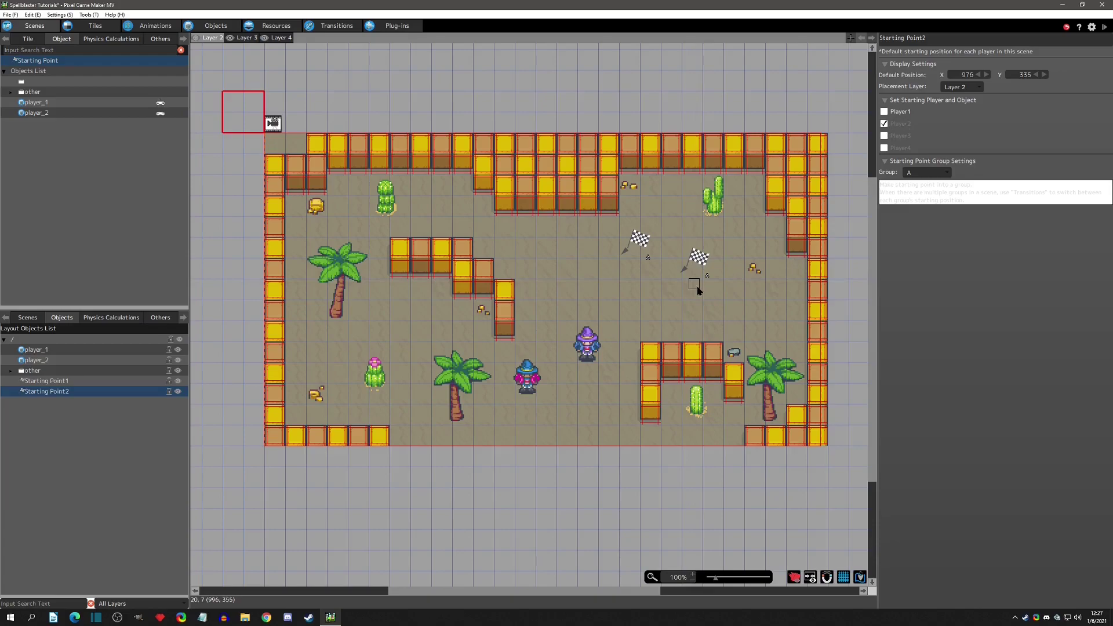
# Register the player_1 object as the 1P character in the player character management settings.
pyautogui.click(66, 16)
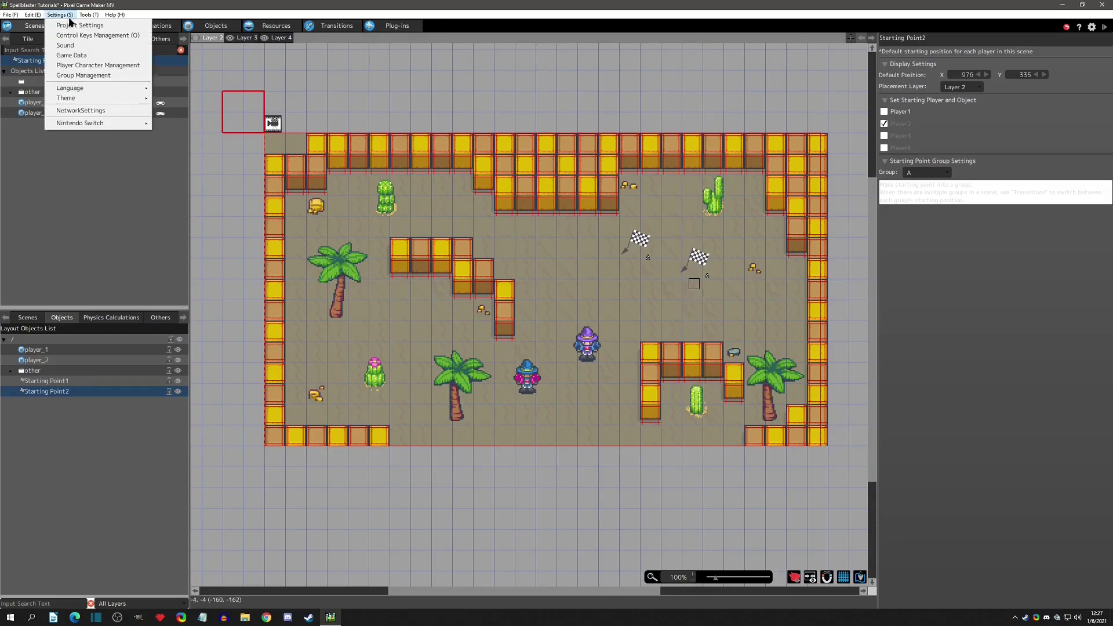
pyautogui.click(74, 66)
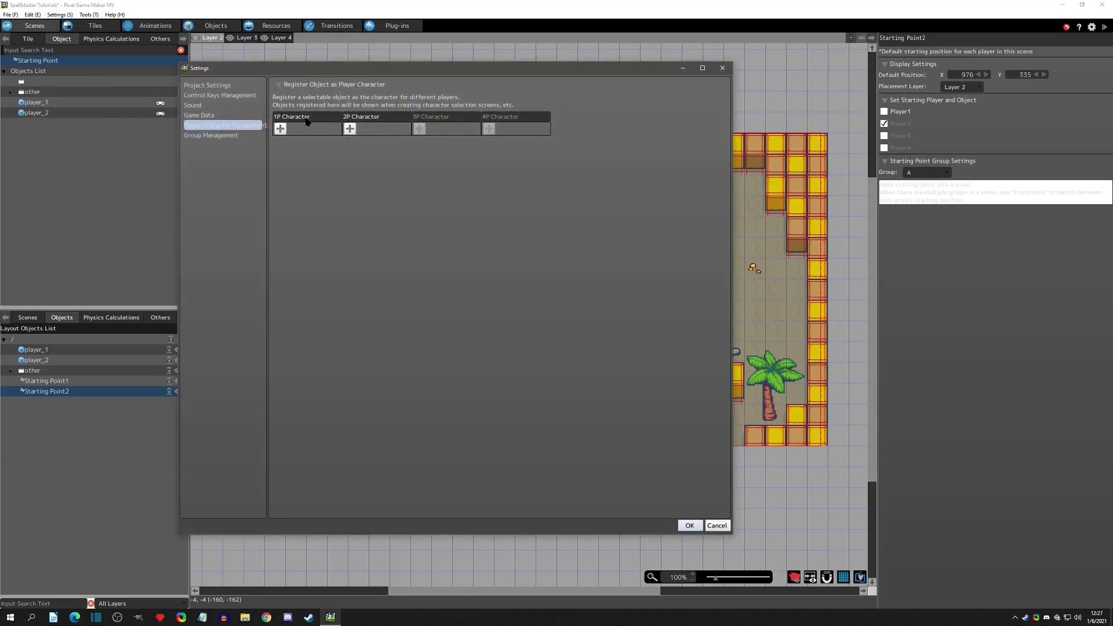
pyautogui.click(281, 128)
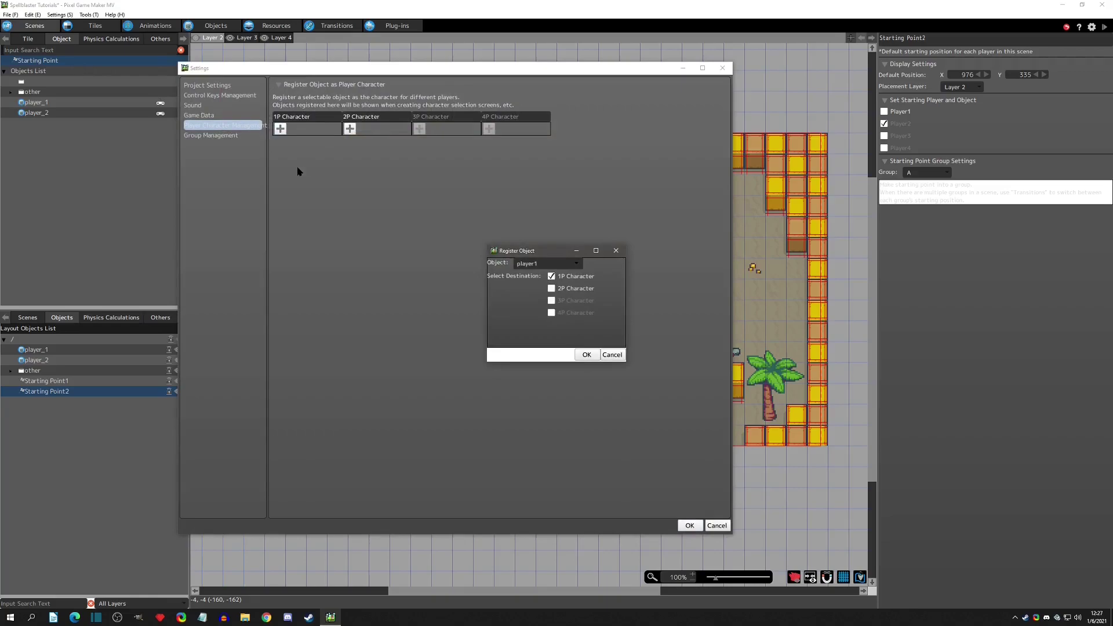
pyautogui.click(567, 269)
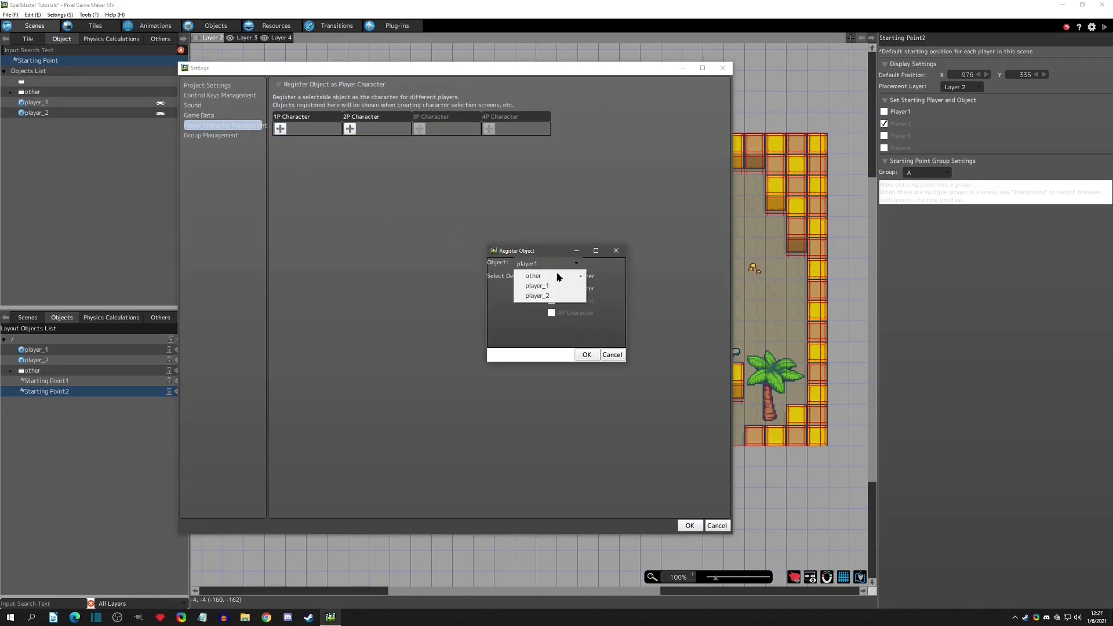
pyautogui.click(557, 288)
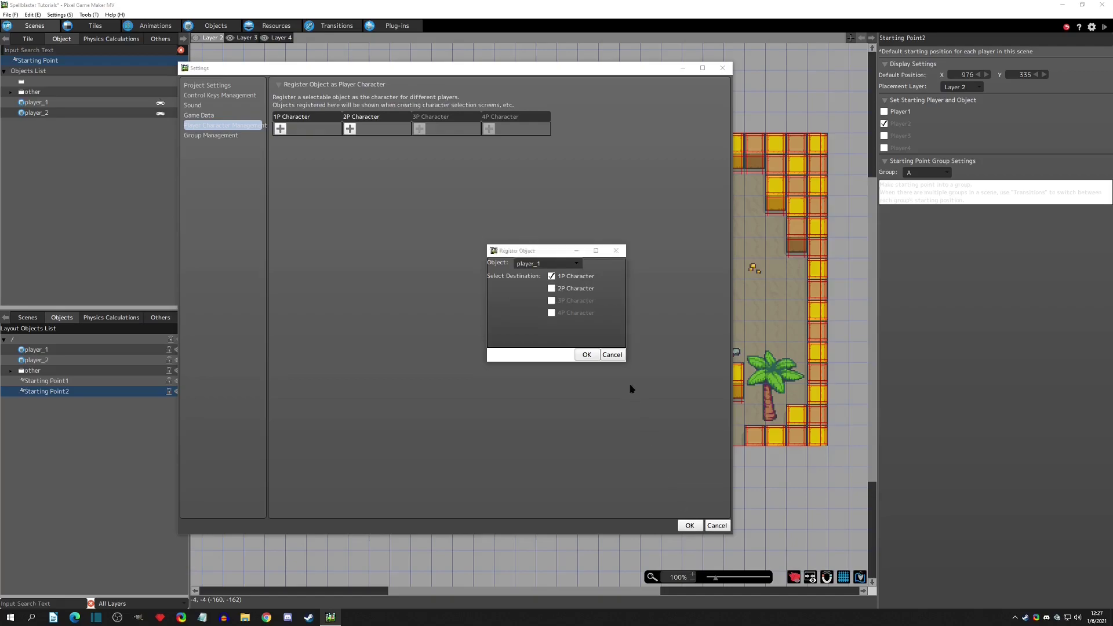
pyautogui.click(585, 354)
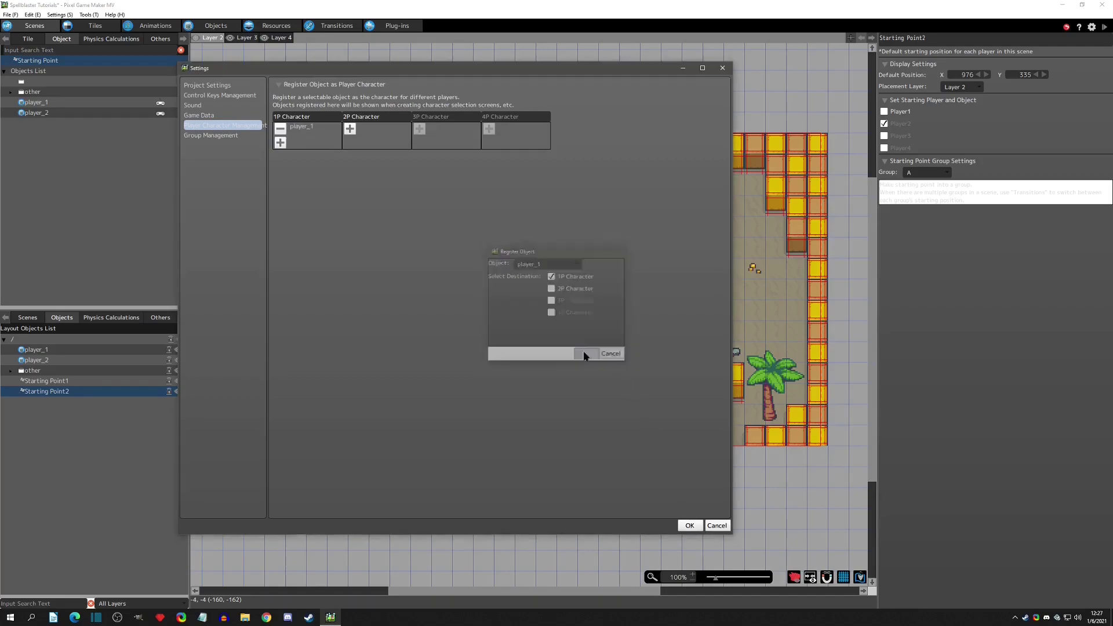
# Register the player_2 object as the 2P character and apply the settings.
pyautogui.click(350, 129)
pyautogui.click(534, 264)
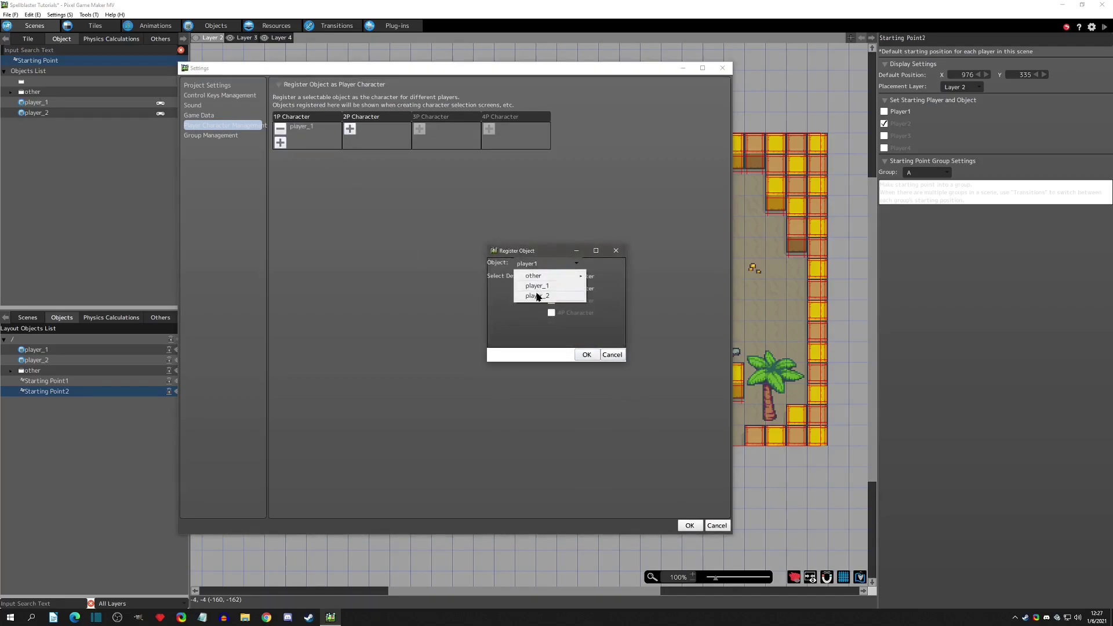
pyautogui.click(538, 296)
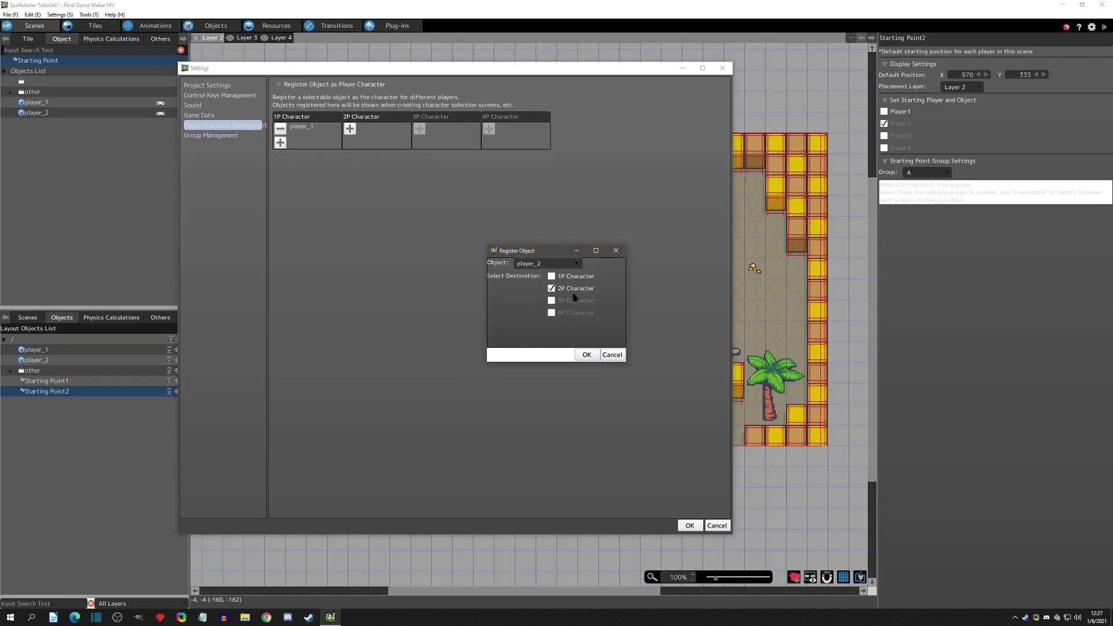
pyautogui.click(587, 354)
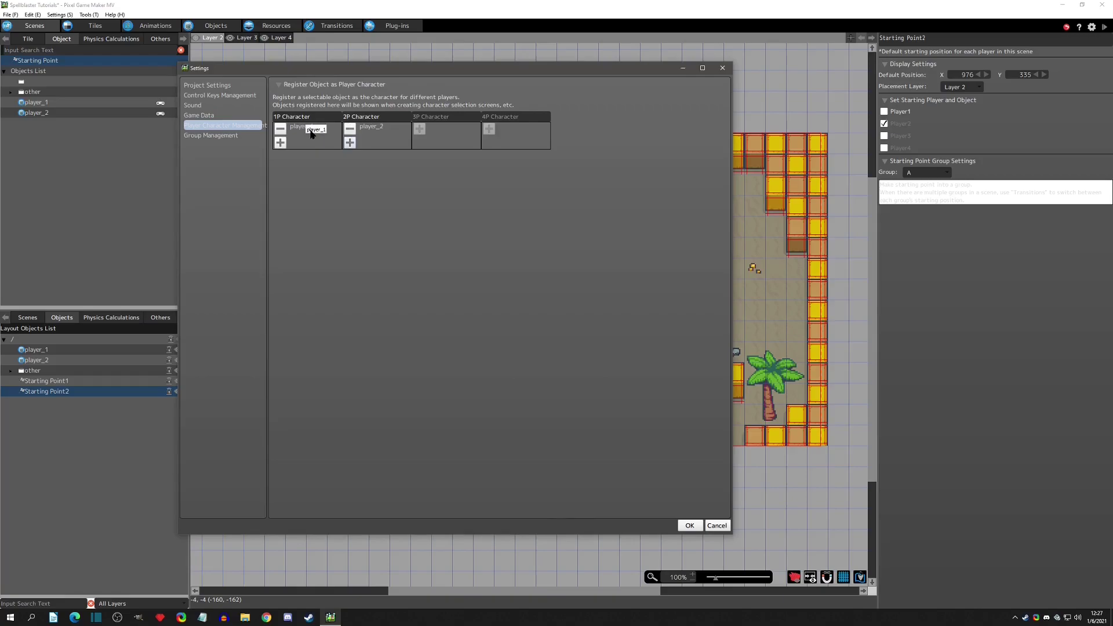
pyautogui.click(689, 525)
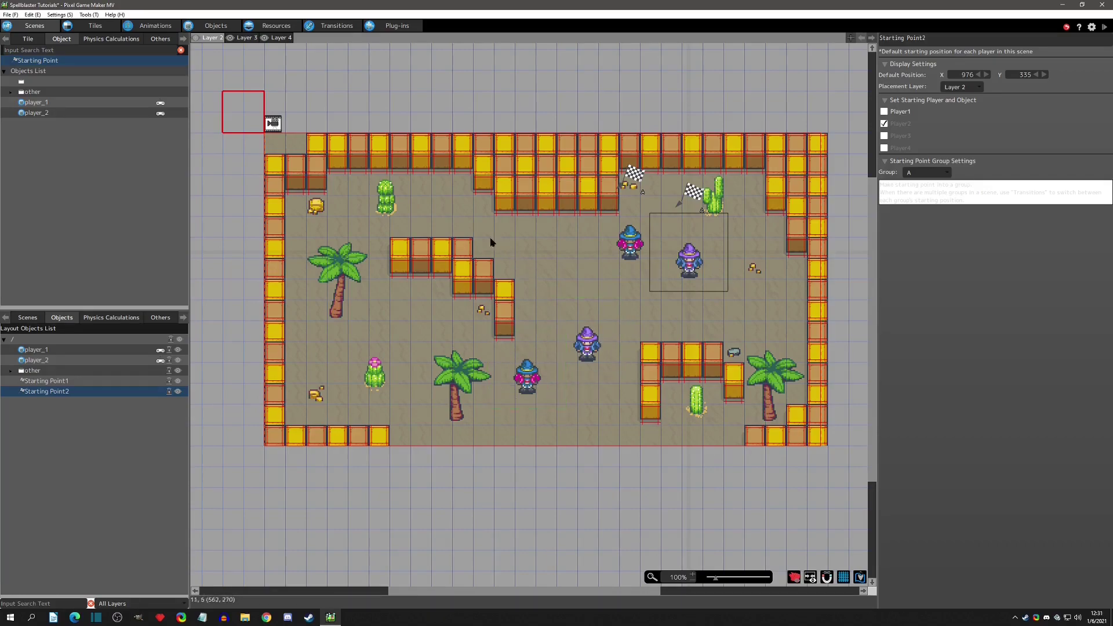
# Examine the built-in 1P through 4P Controller ID variables in the project's resources.
pyautogui.click(276, 26)
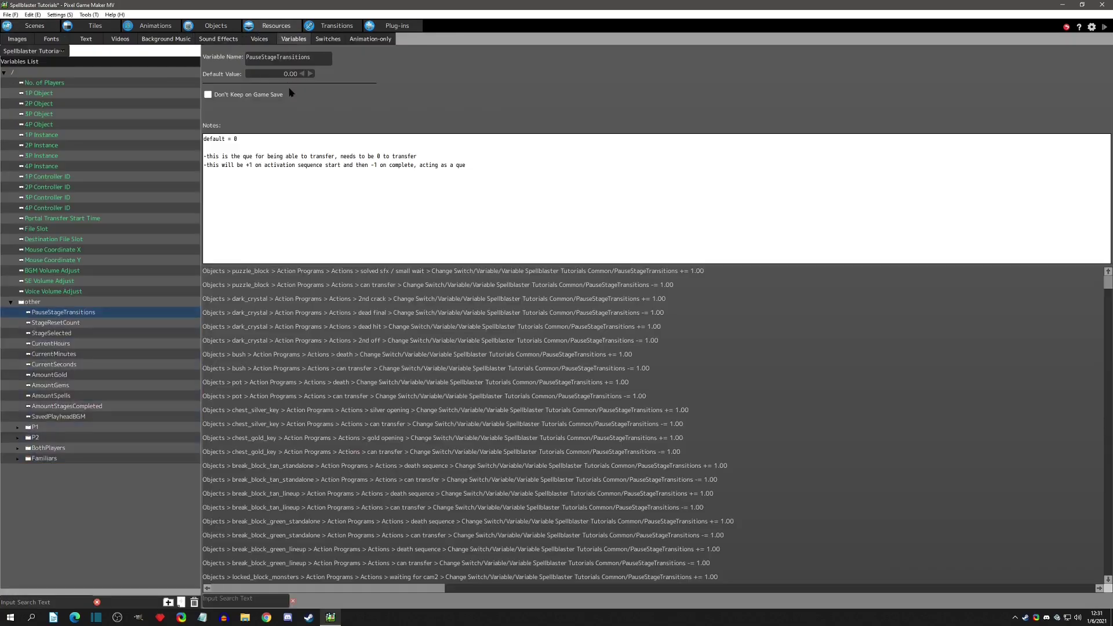
pyautogui.click(10, 302)
pyautogui.click(46, 177)
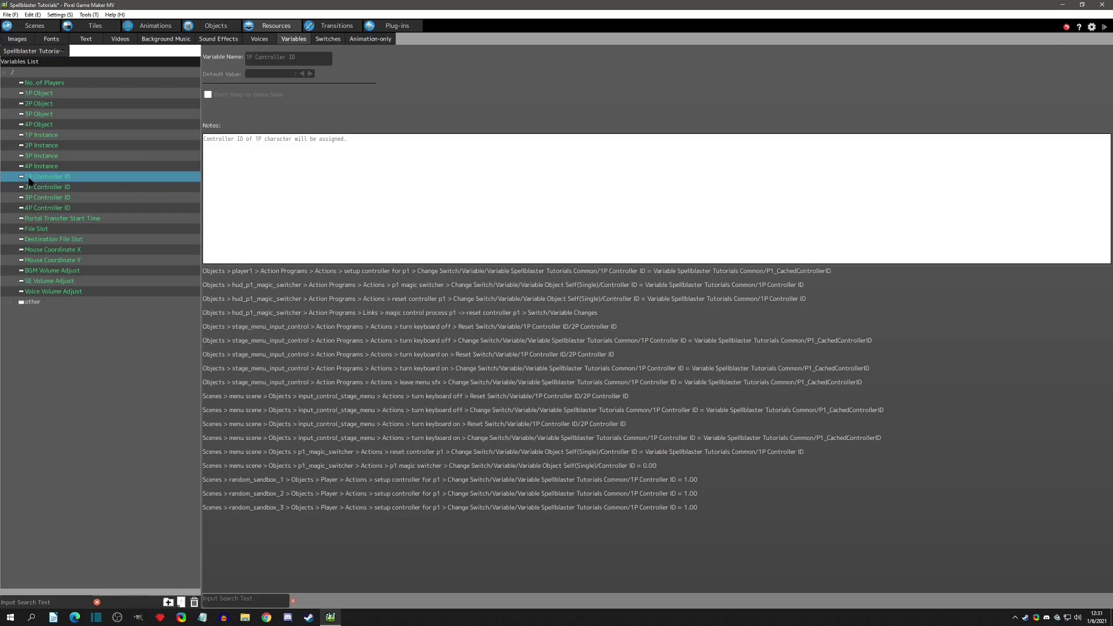
pyautogui.click(27, 188)
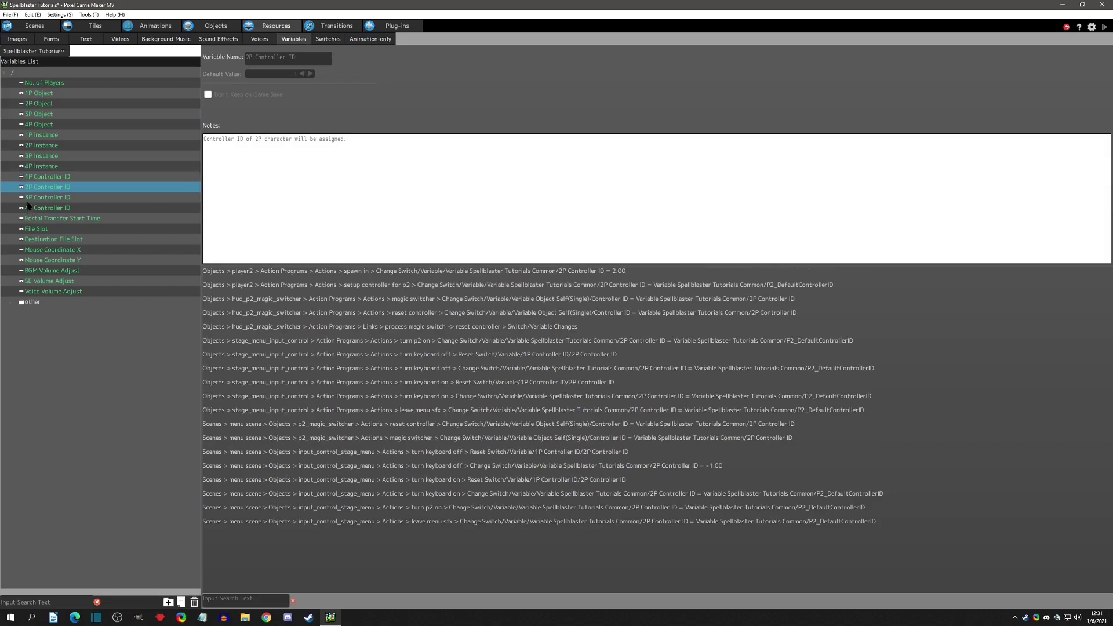
pyautogui.click(26, 199)
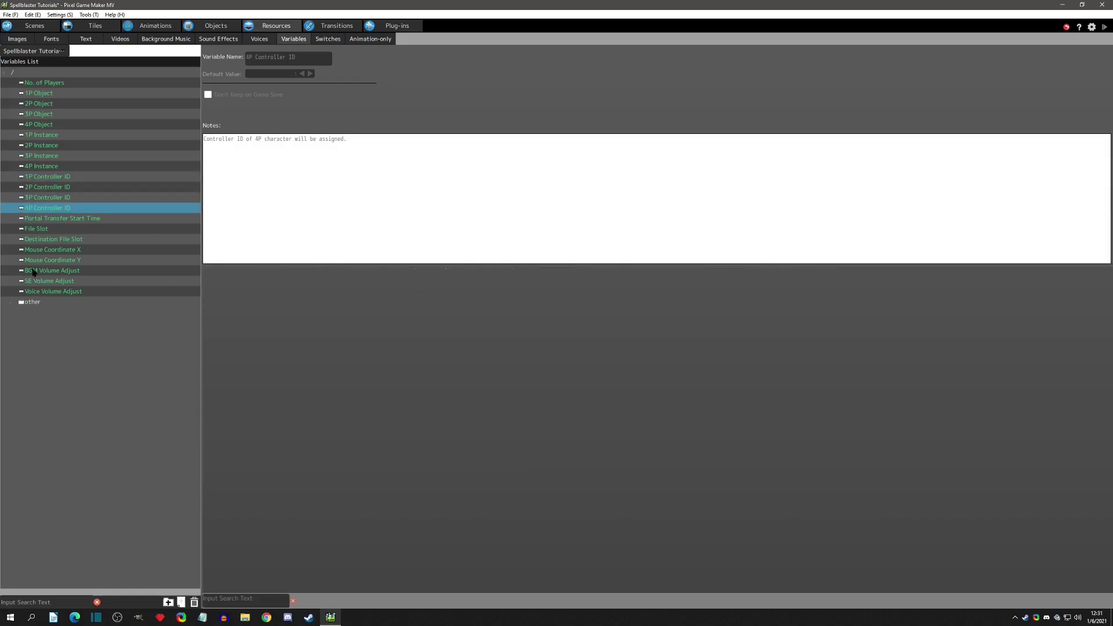
pyautogui.click(46, 179)
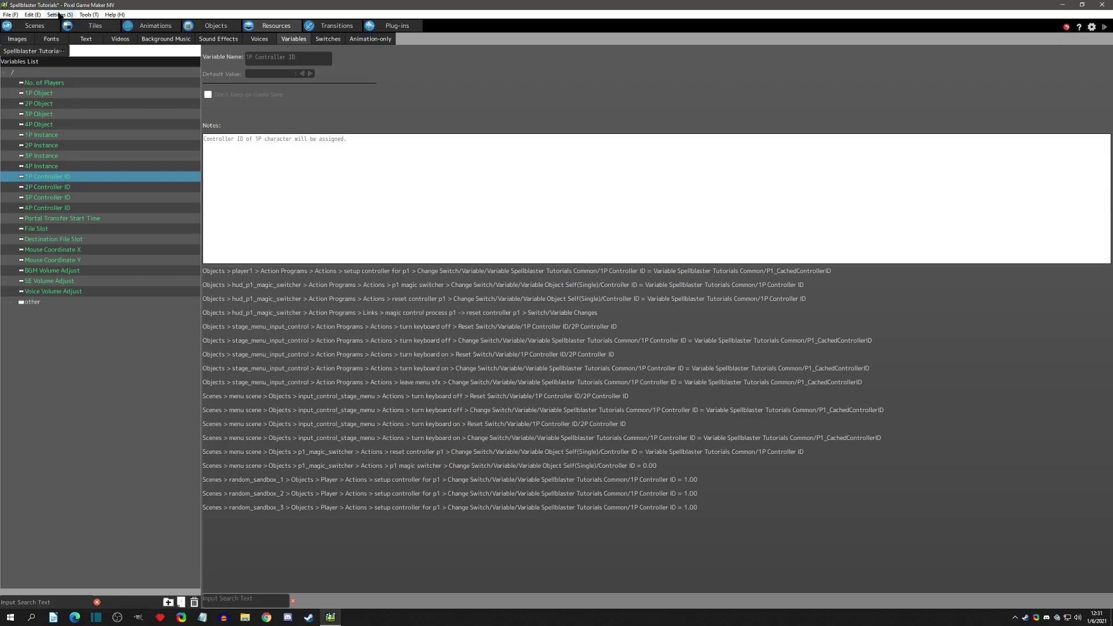
# Review the registered player characters in the settings and compare them with the 1P to 4P Controller ID variables.
pyautogui.click(60, 14)
pyautogui.click(67, 66)
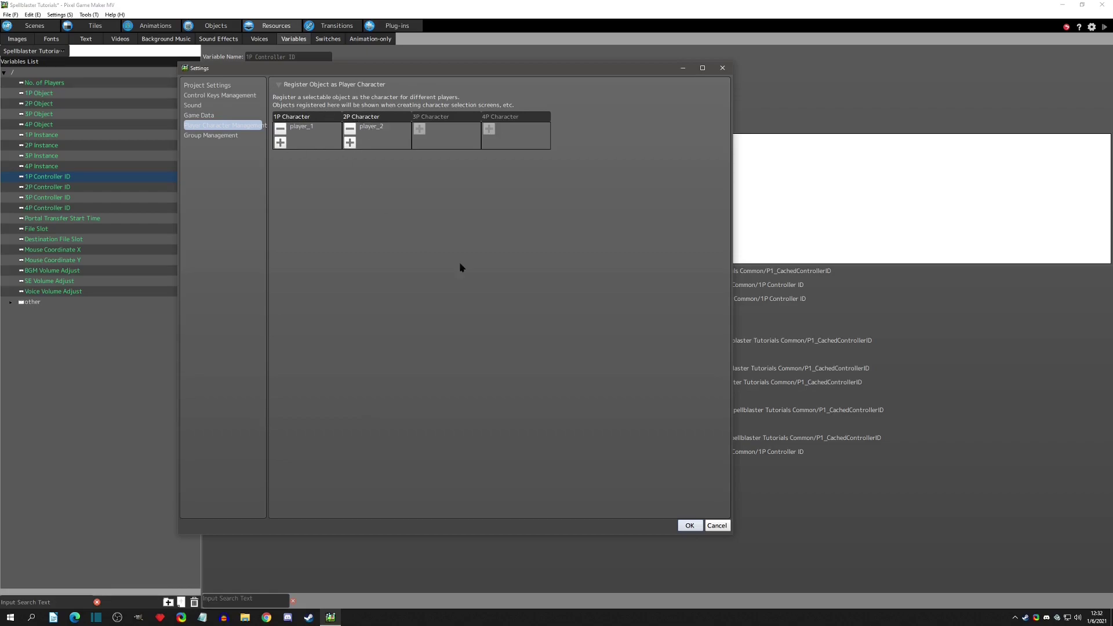
pyautogui.click(729, 69)
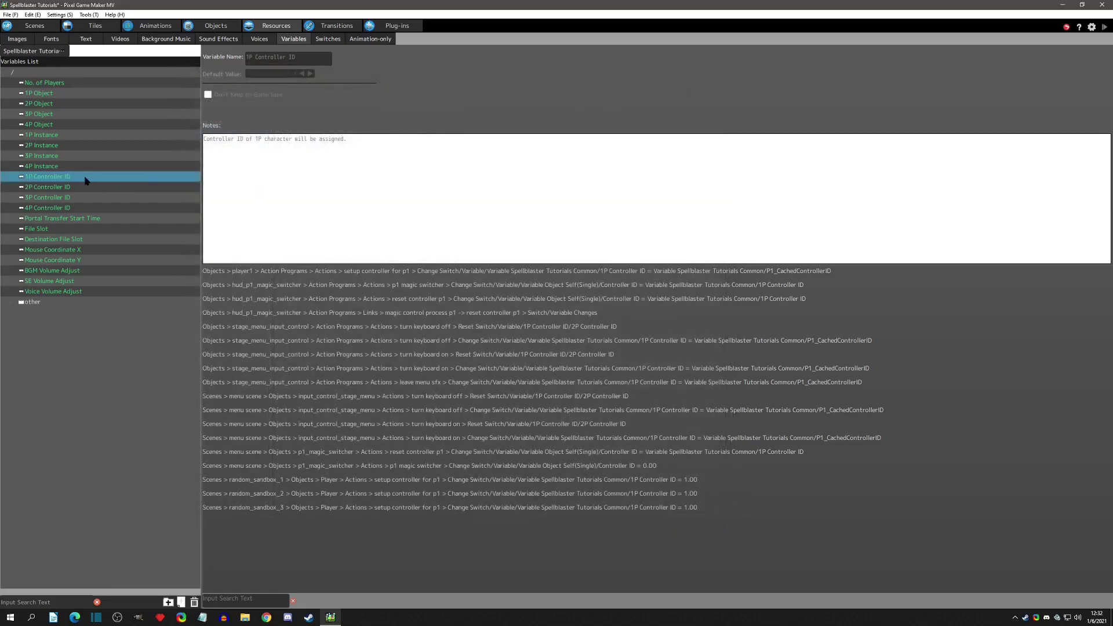
pyautogui.click(68, 186)
pyautogui.click(66, 197)
pyautogui.click(64, 208)
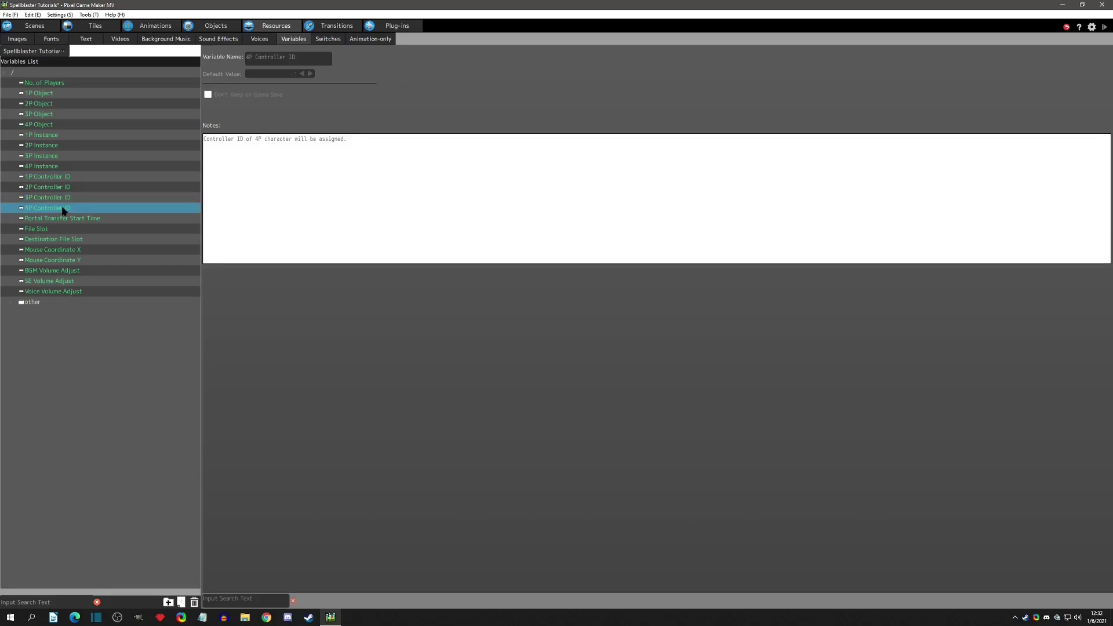
pyautogui.click(57, 177)
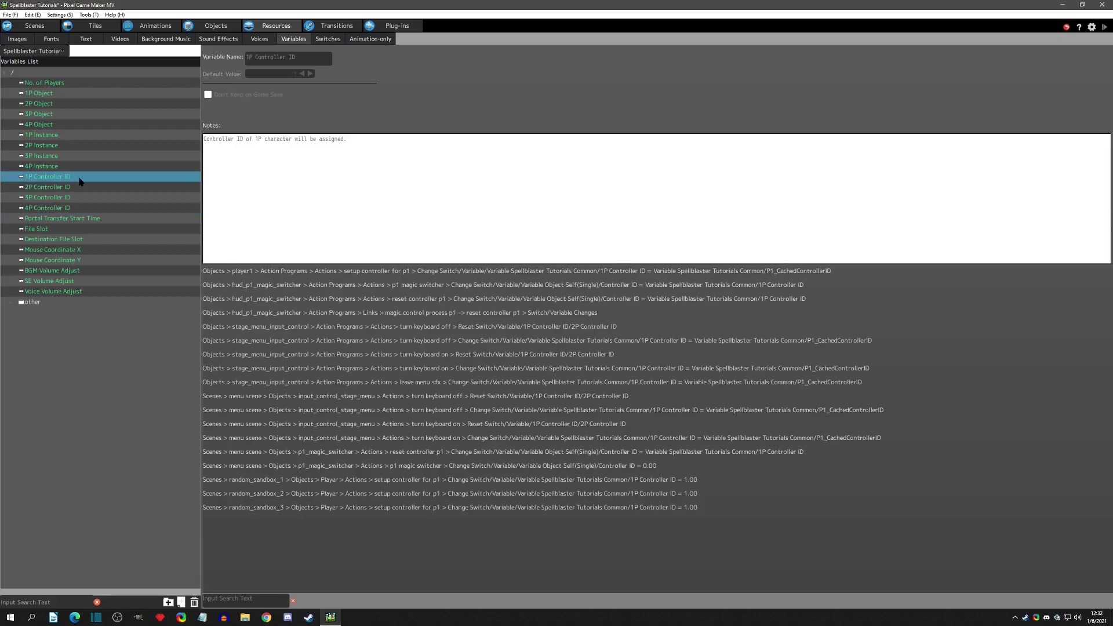